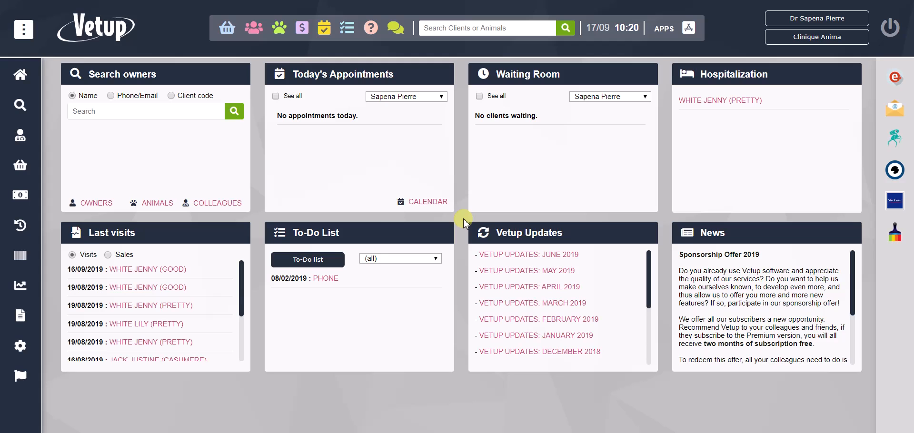
Step: Open the Surgery model from the acts reminds models for editing
{"action": "mouse_move", "coordinate": [18, 264]}
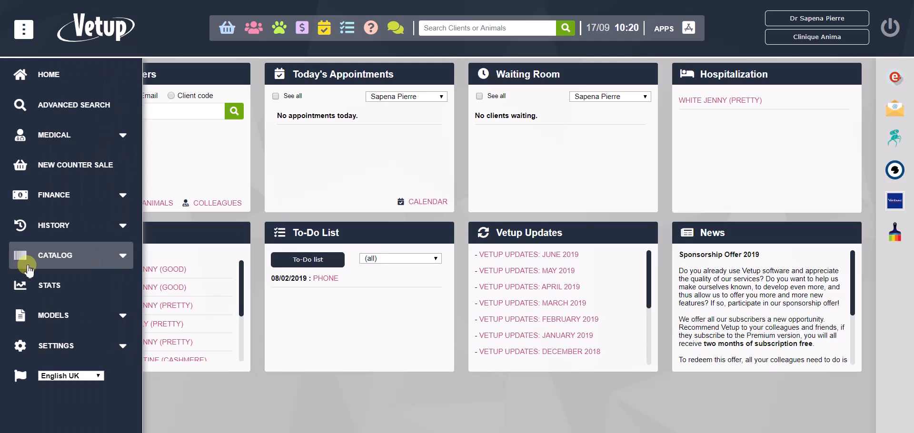
{"action": "left_click", "coordinate": [69, 318]}
{"action": "scroll", "coordinate": [70, 322], "scroll_direction": "down", "scroll_amount": 1}
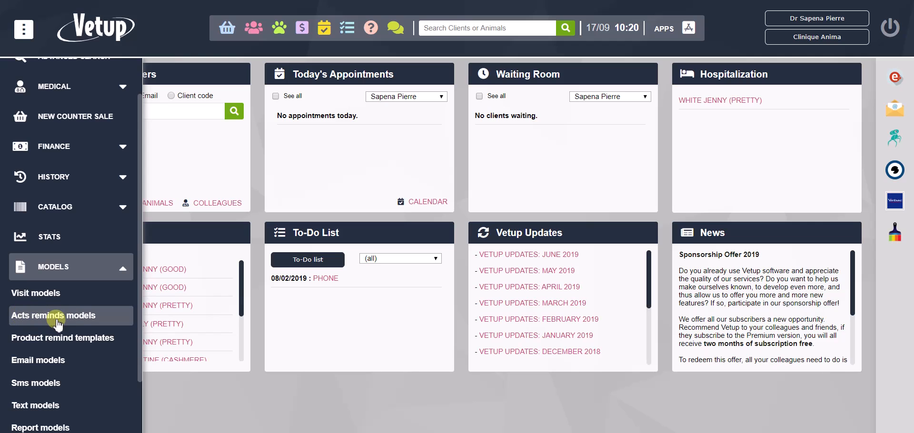
{"action": "left_click", "coordinate": [90, 320]}
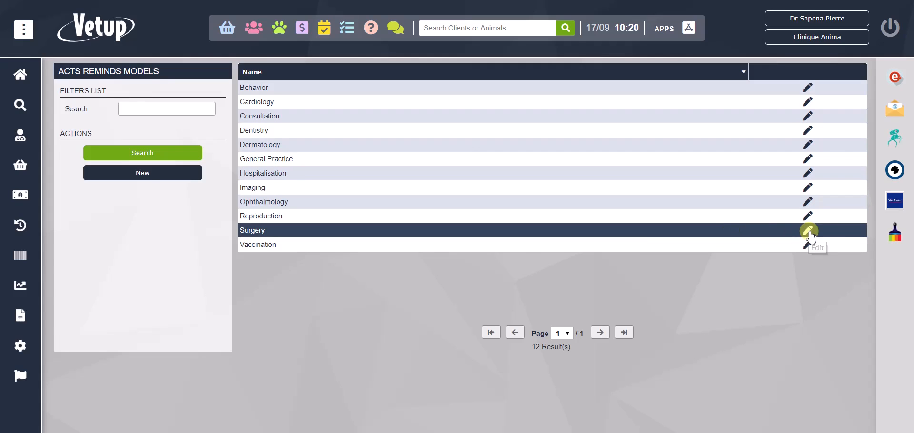
{"action": "left_click", "coordinate": [808, 232]}
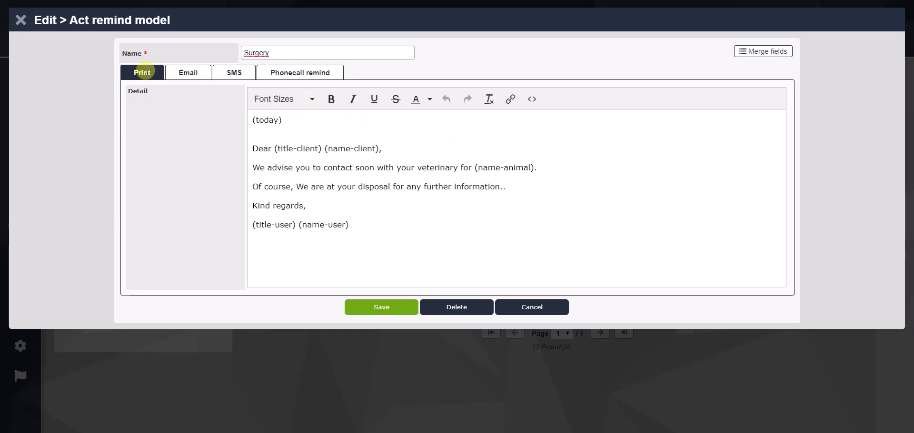
Step: Review the Surgery model's email and SMS texts and the available merge fields, and save the model
{"action": "left_click", "coordinate": [187, 75]}
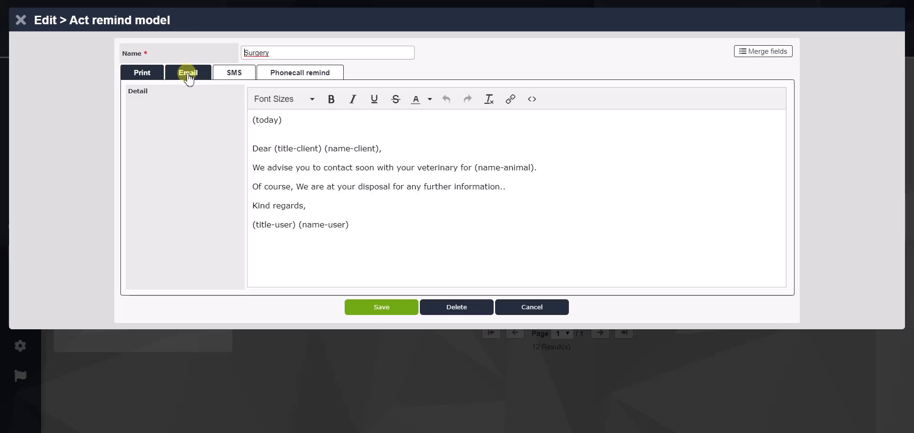
{"action": "left_click", "coordinate": [188, 76]}
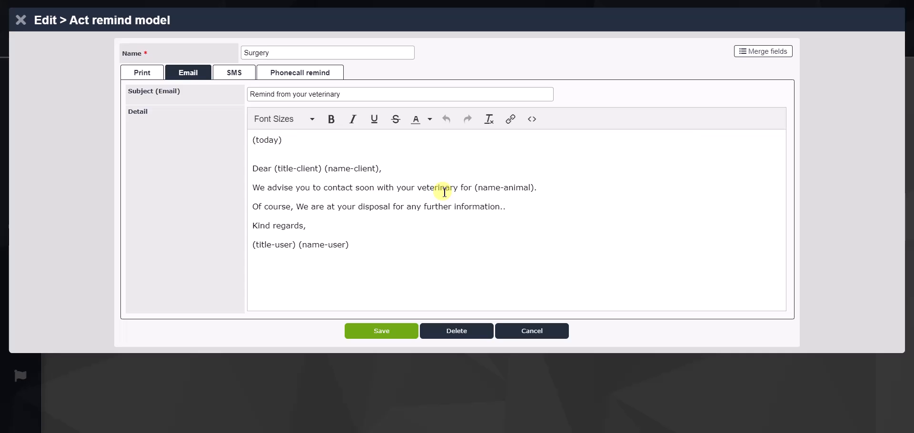
{"action": "left_click", "coordinate": [238, 72]}
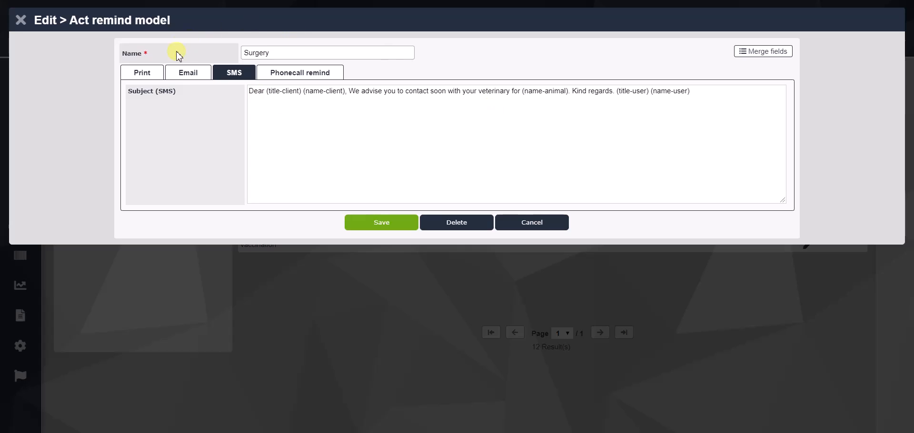
{"action": "left_click", "coordinate": [176, 73]}
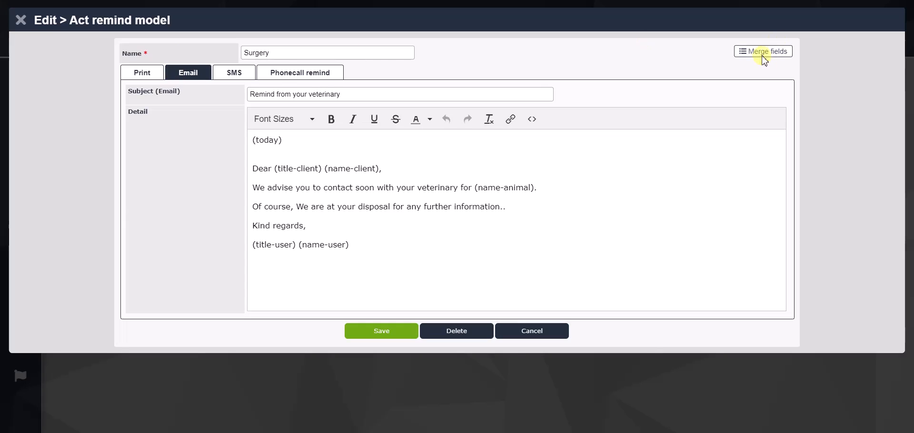
{"action": "left_click", "coordinate": [763, 53]}
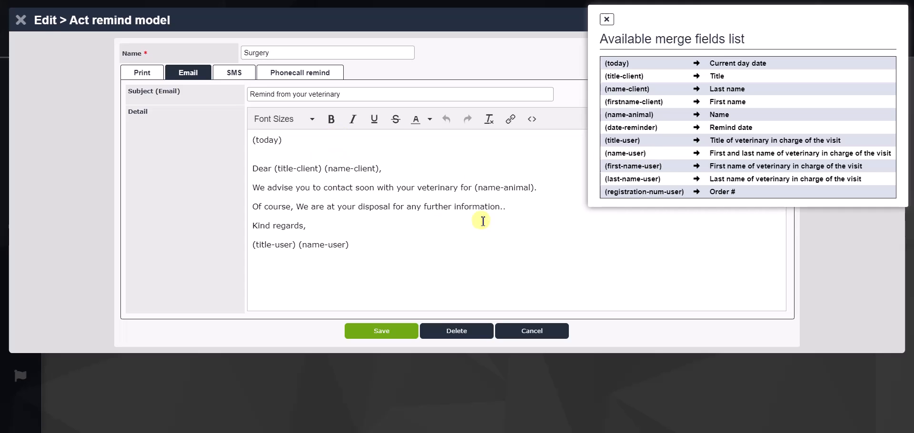
{"action": "left_click", "coordinate": [606, 19]}
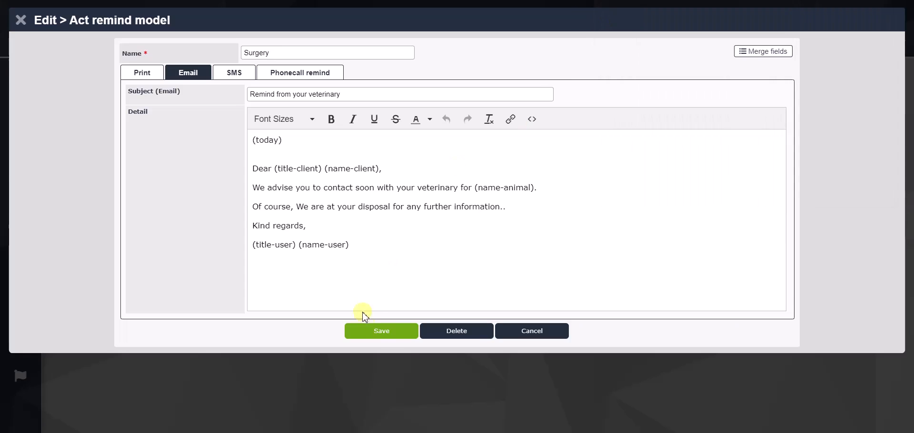
{"action": "left_click", "coordinate": [384, 336]}
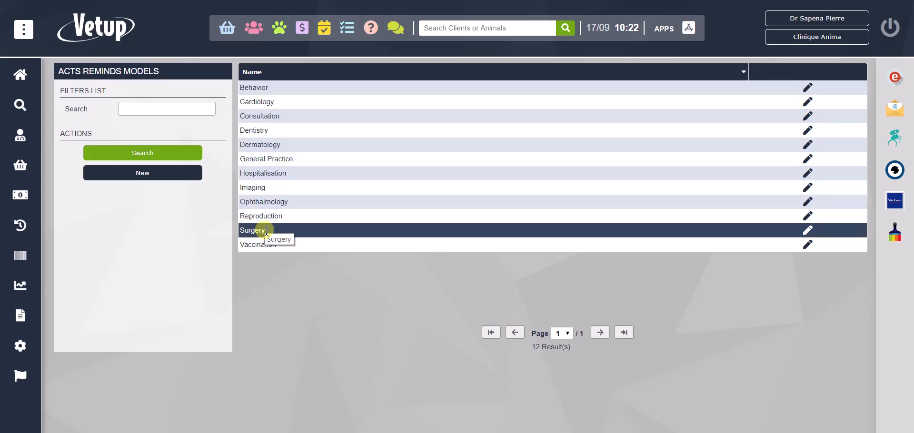
Step: Find the therapeutic follow-up service in the medical services catalog by searching "the", and open it for editing
{"action": "mouse_move", "coordinate": [26, 230]}
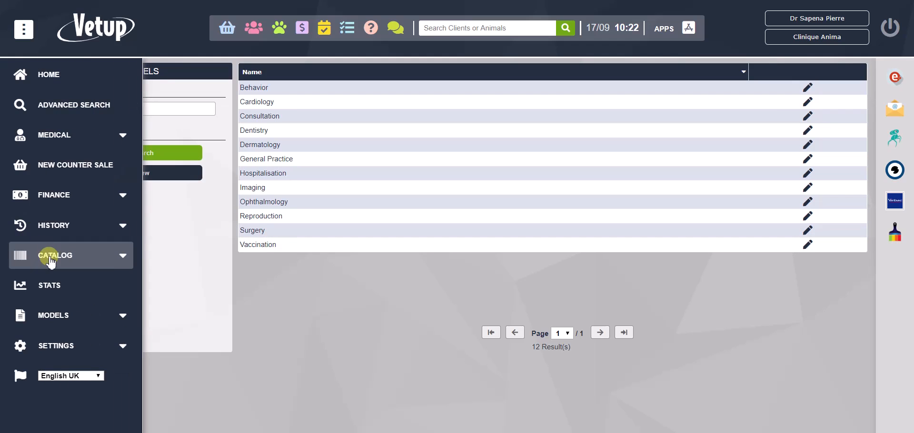
{"action": "left_click", "coordinate": [51, 260]}
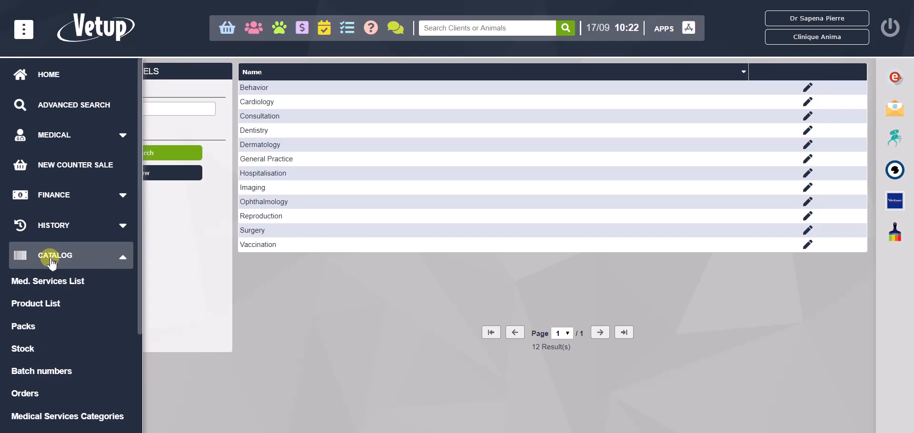
{"action": "left_click", "coordinate": [53, 292]}
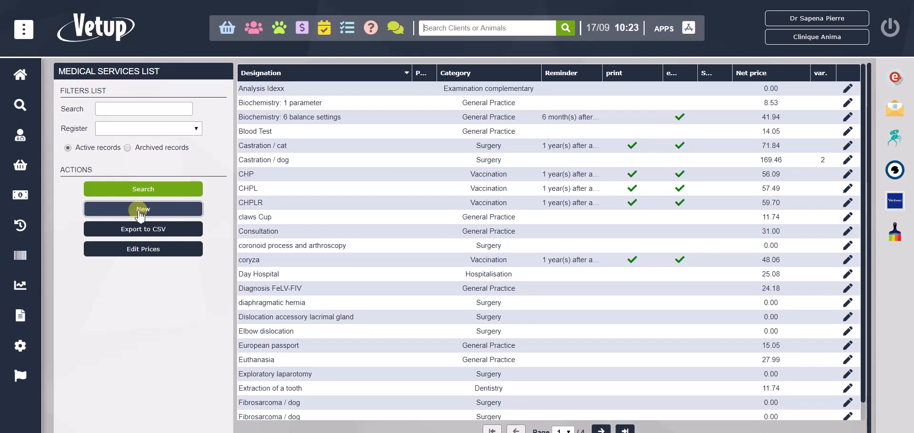
{"action": "left_click", "coordinate": [114, 107]}
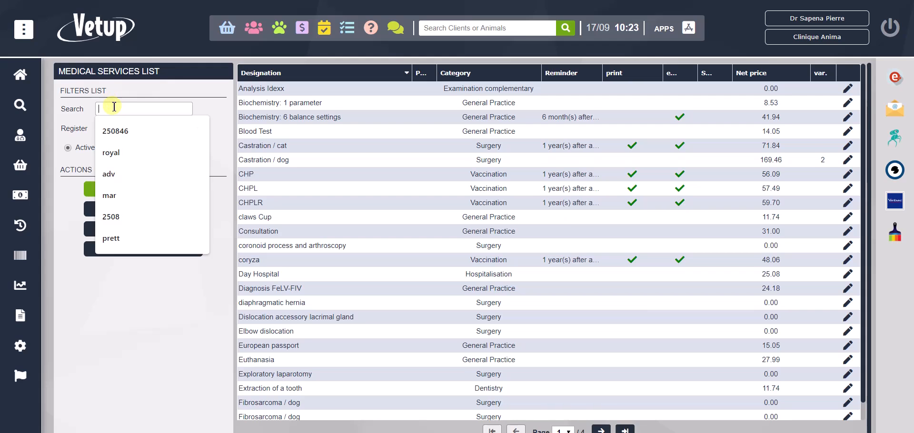
{"action": "type", "text": "the"}
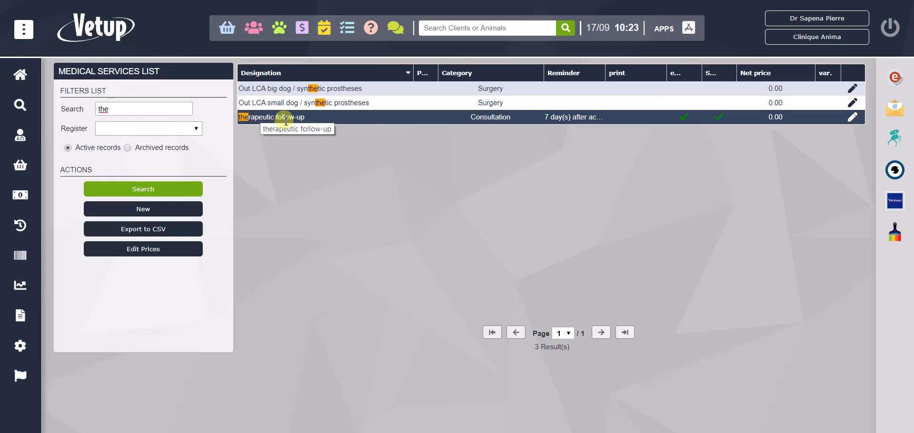
{"action": "left_click", "coordinate": [854, 118]}
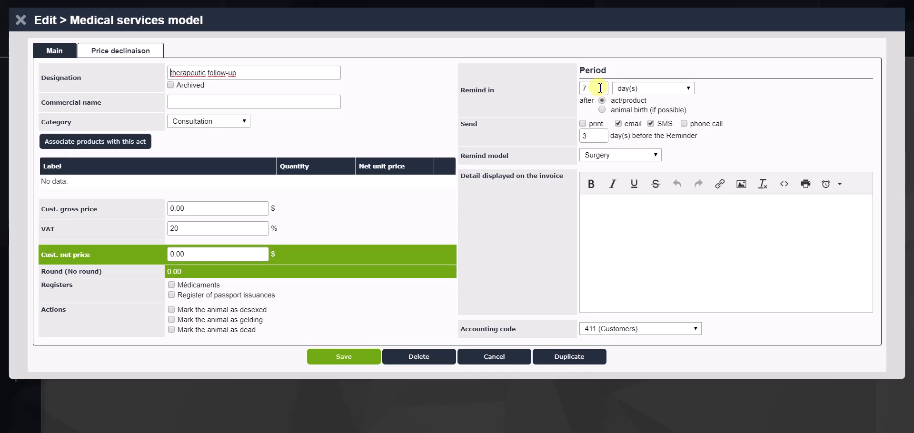
Step: Set the therapeutic follow-up service's remind model to Surgery and save the service
{"action": "left_click", "coordinate": [629, 159]}
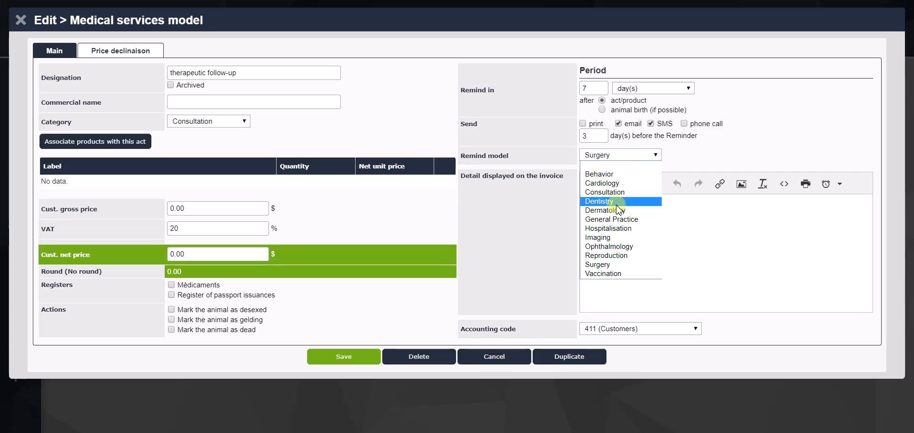
{"action": "left_click", "coordinate": [614, 263]}
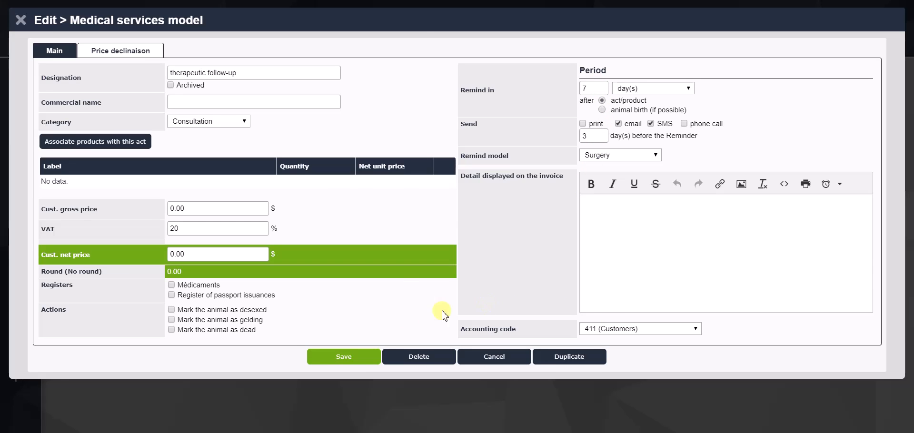
{"action": "left_click", "coordinate": [347, 358]}
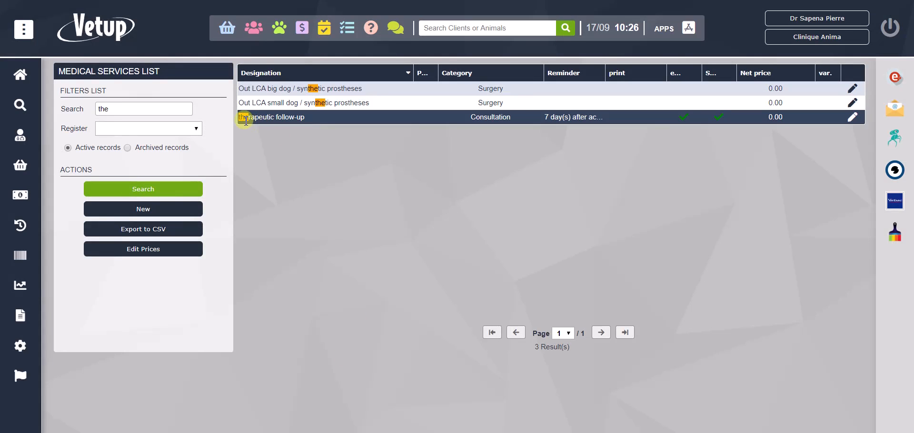
Step: Open the record of the owner of the dog Good, create a new visit and show its invoicing
{"action": "left_click", "coordinate": [254, 28]}
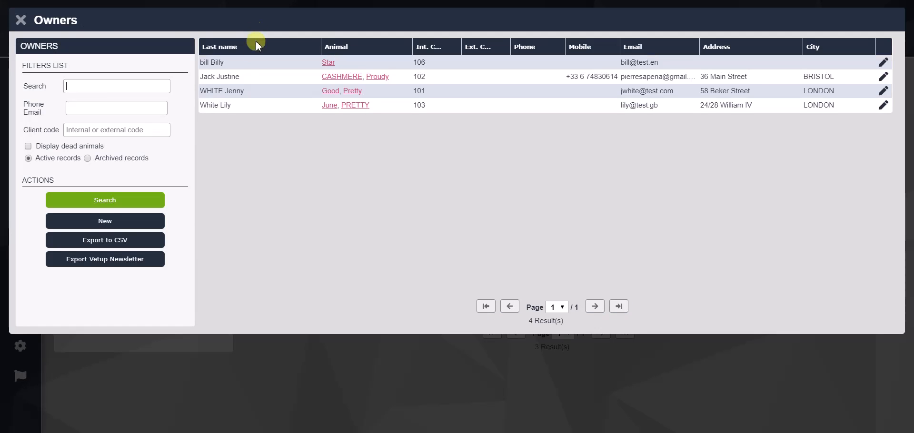
{"action": "left_click", "coordinate": [233, 90]}
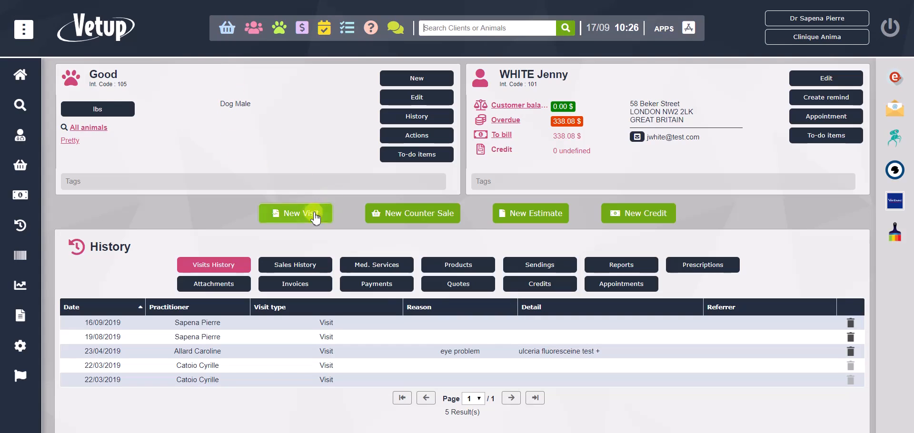
{"action": "left_click", "coordinate": [294, 216]}
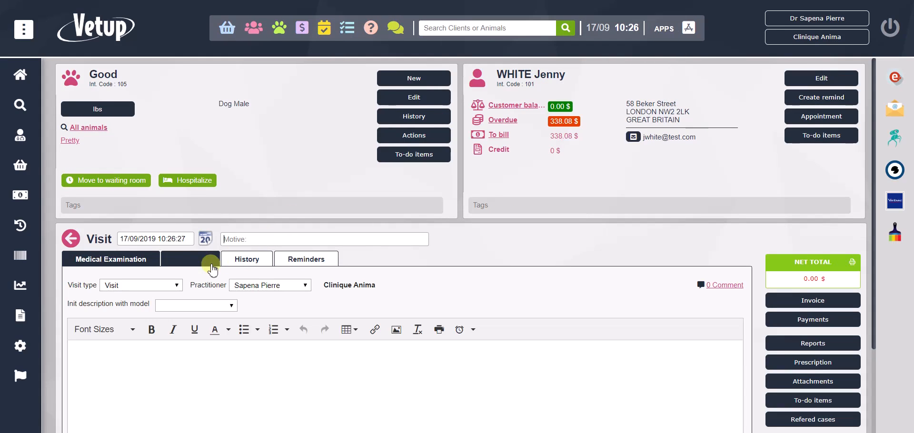
{"action": "left_click", "coordinate": [190, 259]}
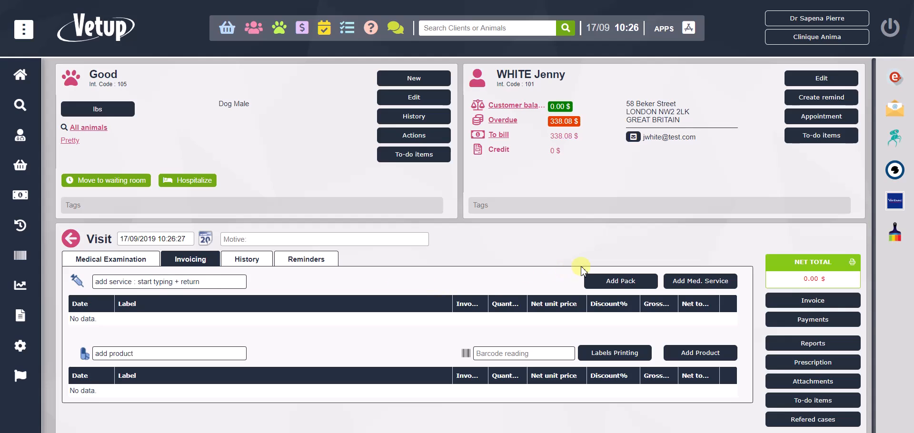
Step: Search the medical services for "the", add therapeutic follow-up to the visit with its default reminder, and open the added line
{"action": "left_click", "coordinate": [717, 282]}
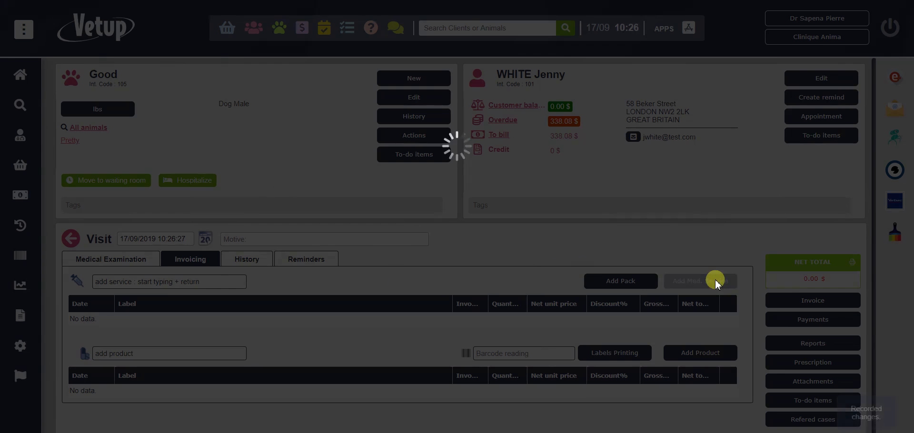
{"action": "left_click", "coordinate": [99, 49]}
{"action": "type", "text": "the"}
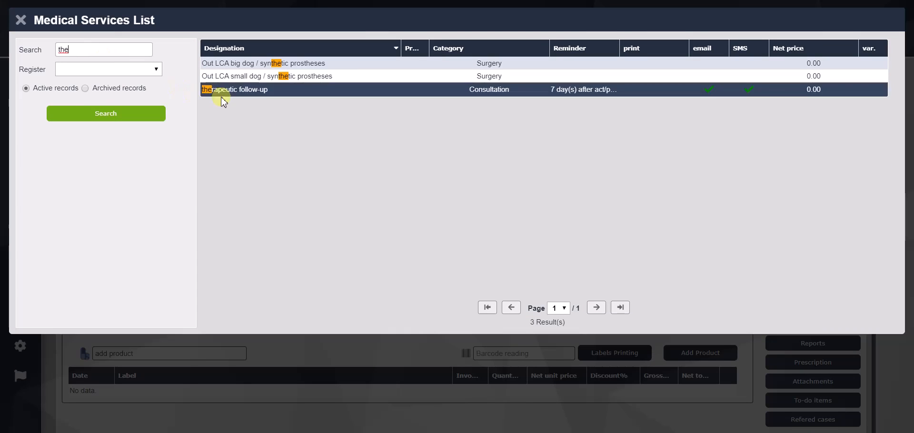
{"action": "left_click", "coordinate": [248, 91]}
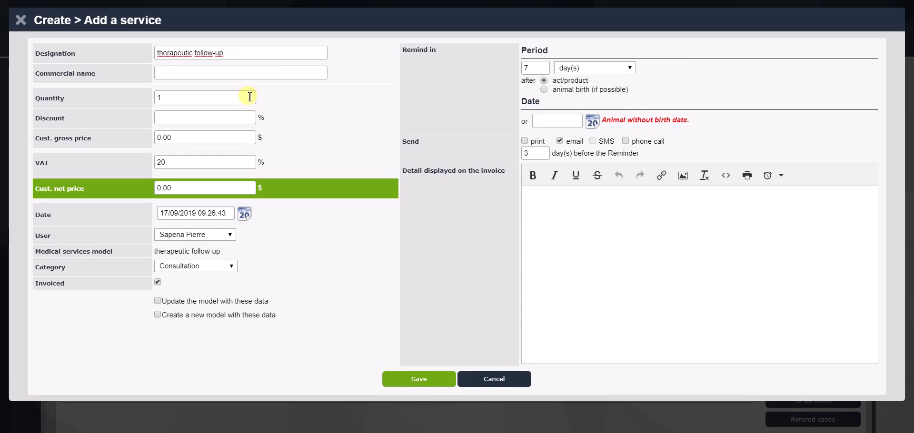
{"action": "left_click", "coordinate": [430, 386]}
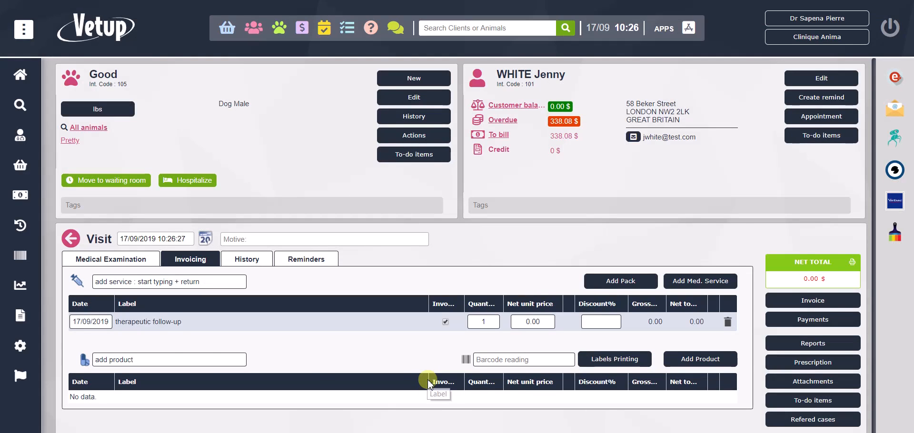
{"action": "left_click", "coordinate": [135, 322]}
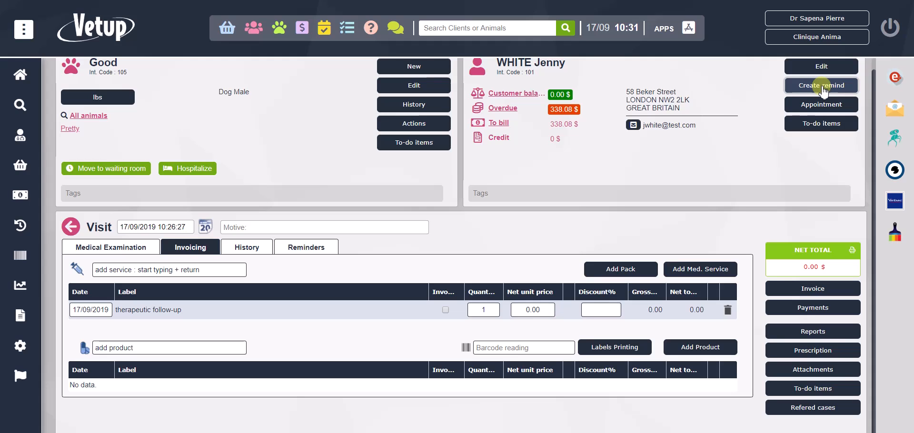
Step: Examine the mail models offered for an immediate email reminder to the owner, and close the reminder form without sending
{"action": "left_click", "coordinate": [824, 90]}
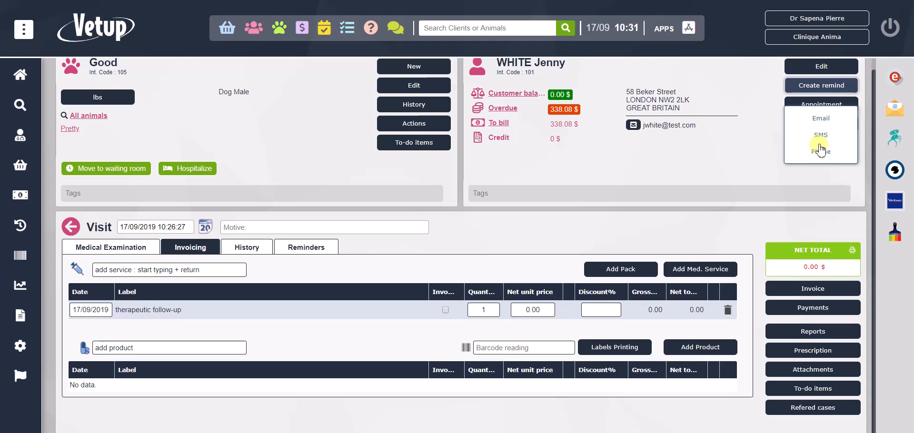
{"action": "left_click", "coordinate": [821, 125]}
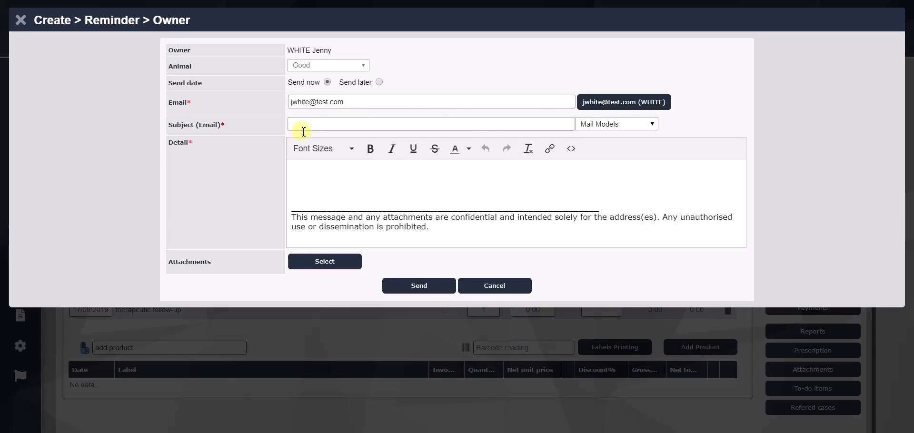
{"action": "left_click", "coordinate": [604, 125]}
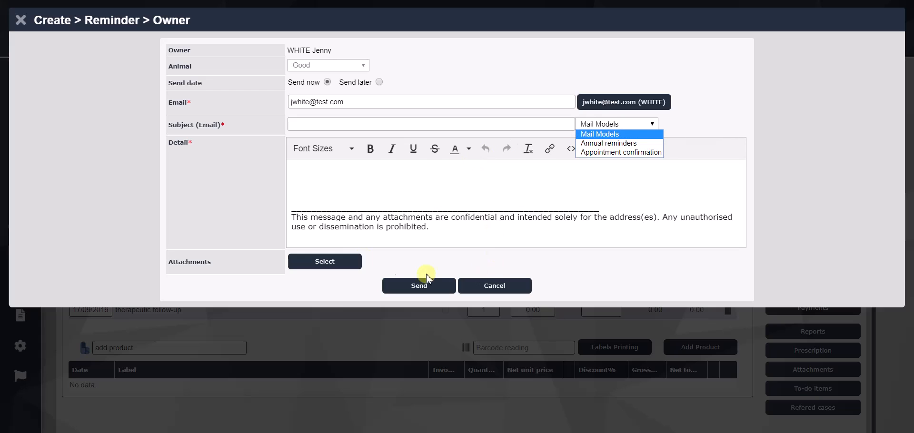
{"action": "left_click", "coordinate": [495, 286]}
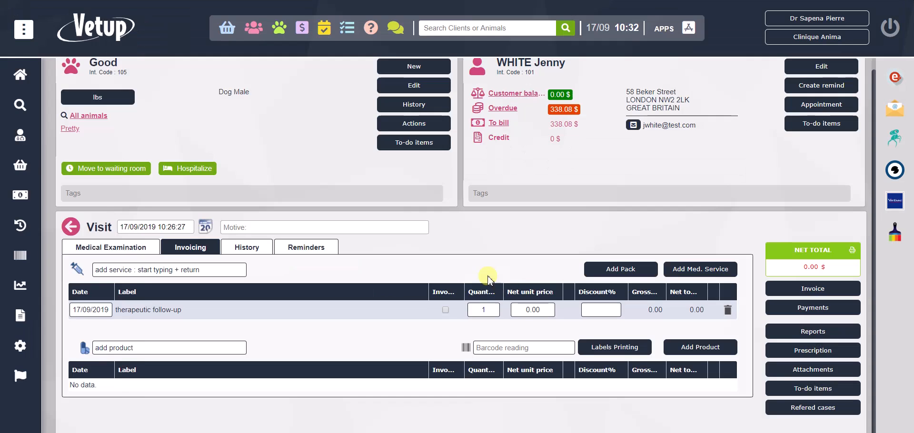
Step: Create a new email model named surgery with the detail text "test" and save it
{"action": "mouse_move", "coordinate": [29, 281]}
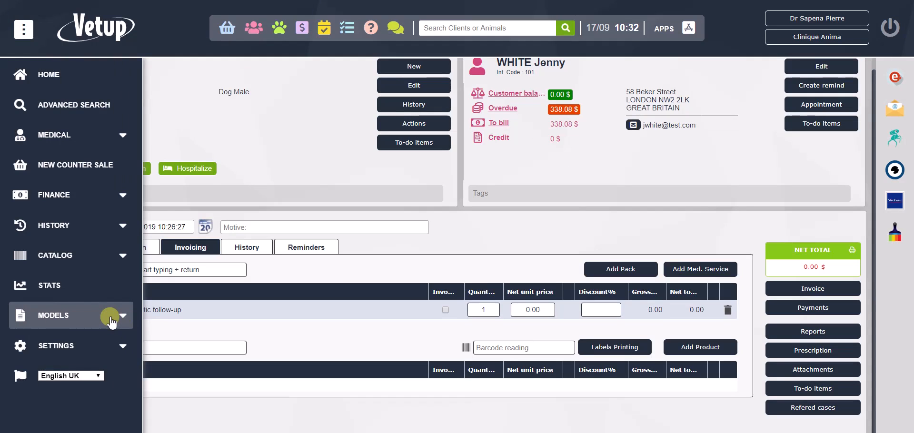
{"action": "left_click", "coordinate": [113, 321]}
{"action": "scroll", "coordinate": [110, 318], "scroll_direction": "down", "scroll_amount": 3}
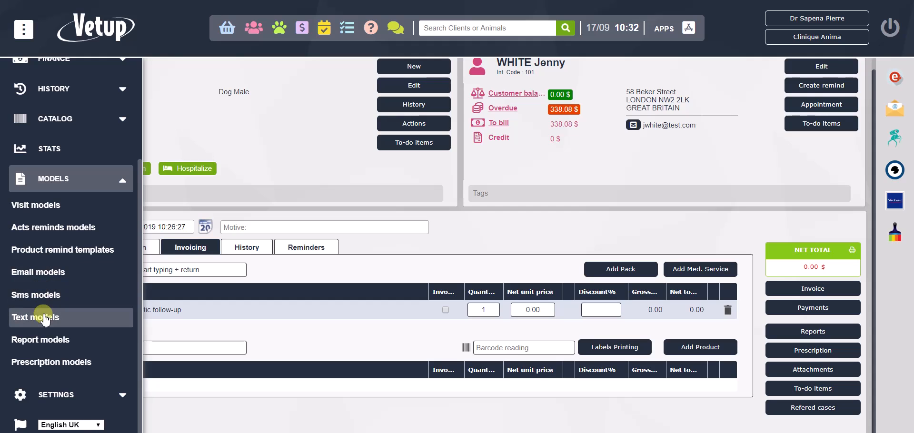
{"action": "left_click", "coordinate": [49, 278]}
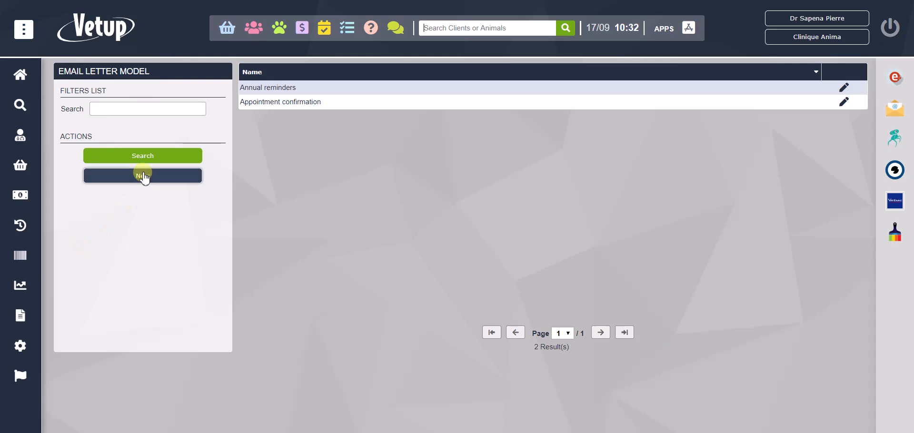
{"action": "left_click", "coordinate": [142, 179]}
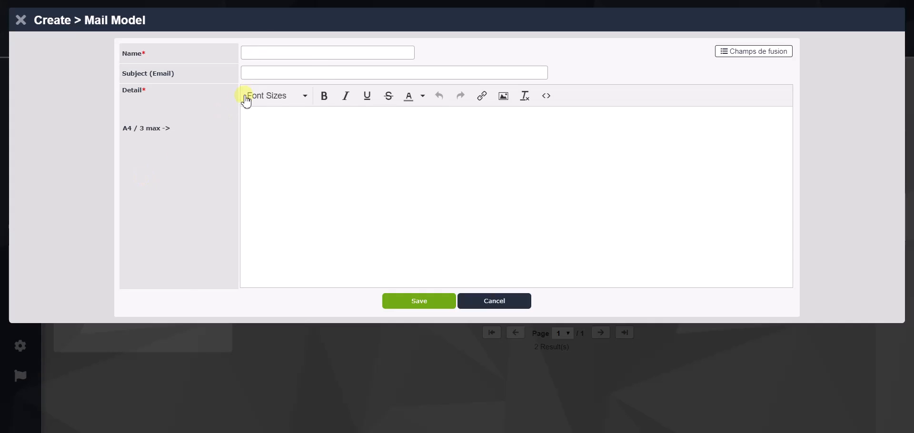
{"action": "type", "text": "surgery"}
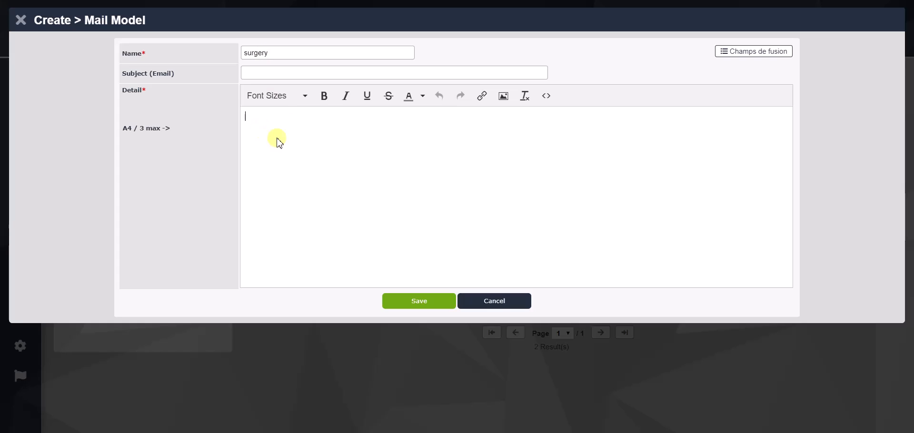
{"action": "type", "text": "test"}
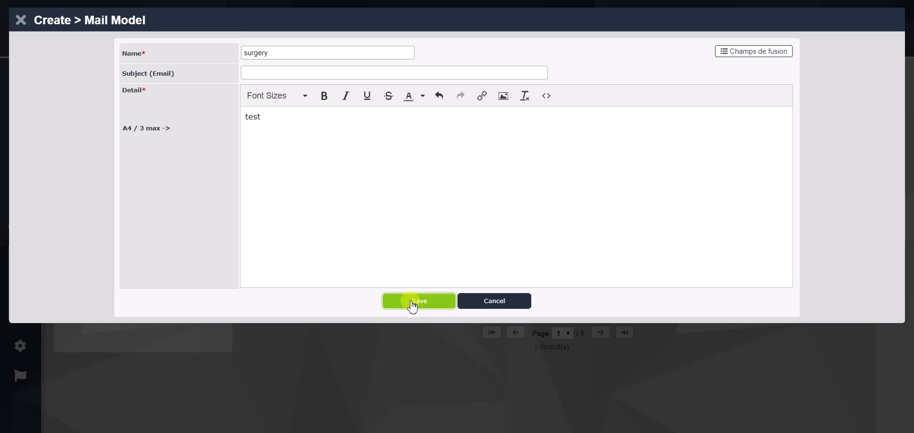
{"action": "left_click", "coordinate": [411, 302]}
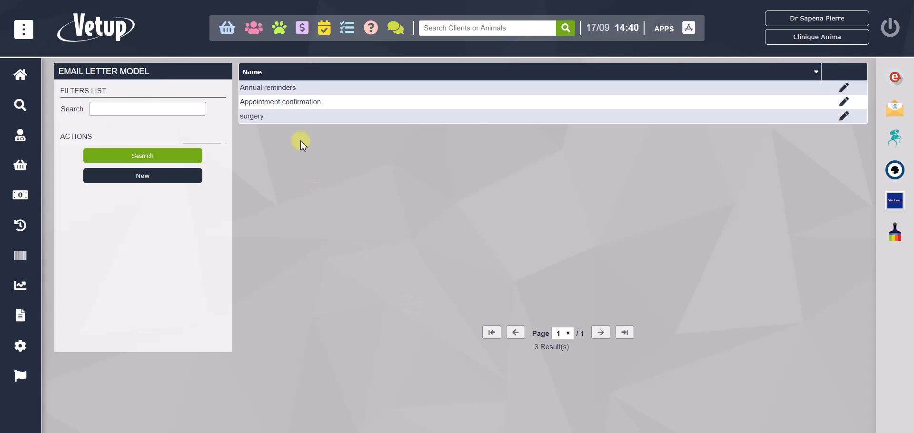
{"action": "left_click", "coordinate": [292, 117]}
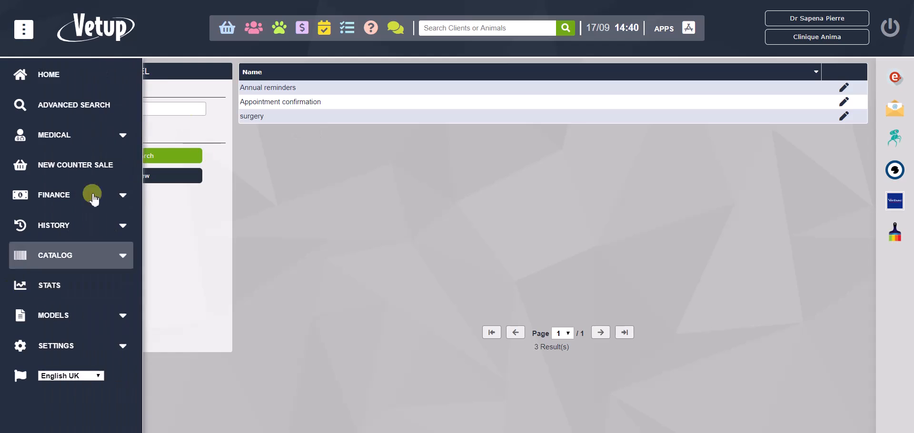
Step: Open the record of the owner of the dog Good and start an email reminder based on the surgery mail model
{"action": "left_click", "coordinate": [252, 28]}
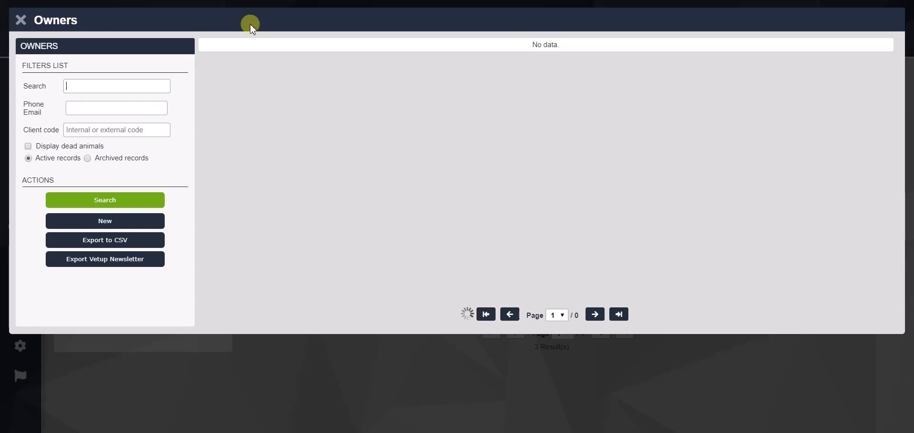
{"action": "double_click", "coordinate": [204, 91]}
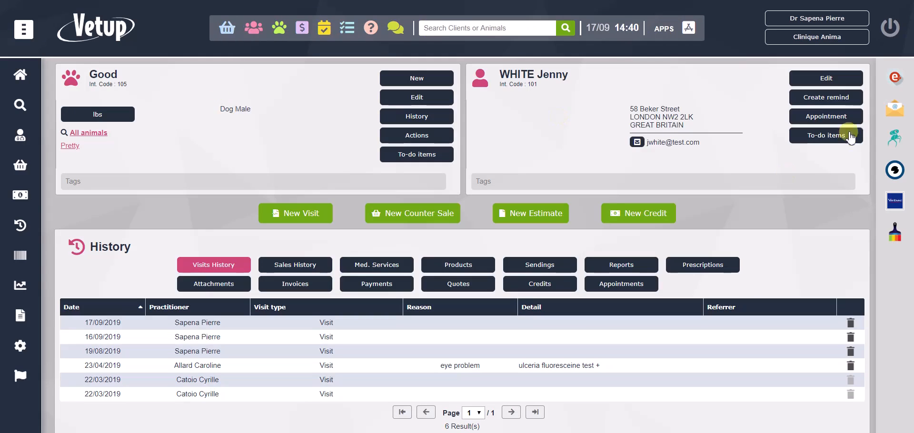
{"action": "left_click", "coordinate": [834, 108]}
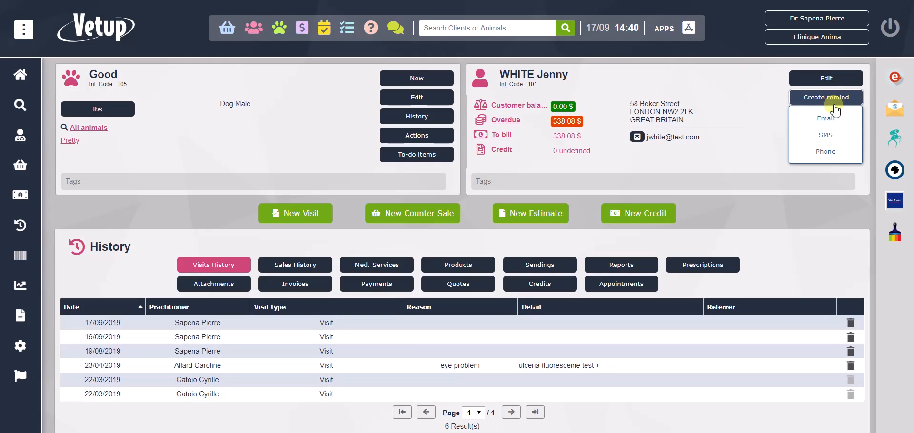
{"action": "left_click", "coordinate": [830, 121]}
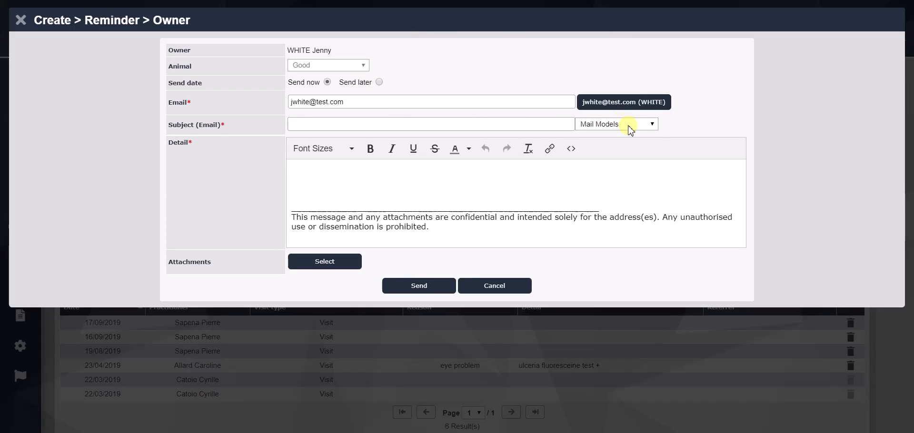
{"action": "left_click", "coordinate": [631, 125]}
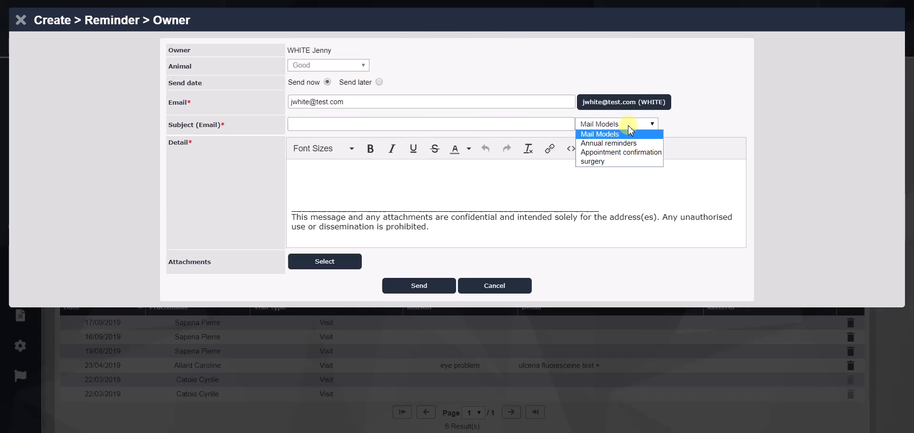
{"action": "left_click", "coordinate": [604, 163]}
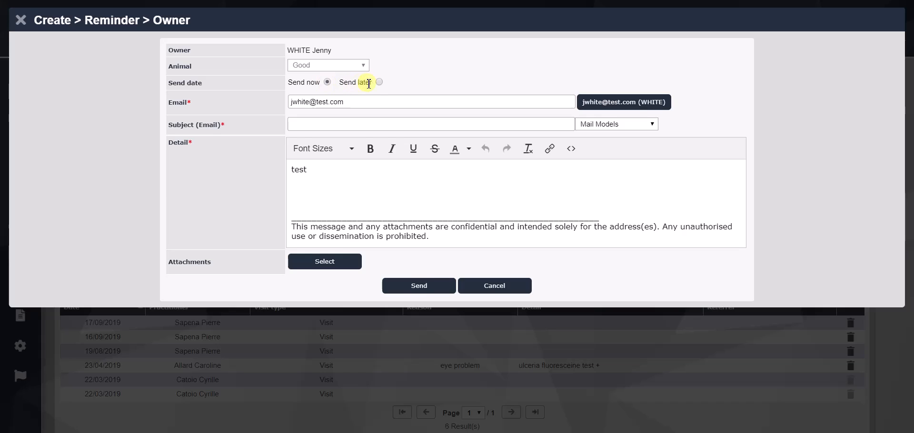
Step: Enter the subject "therapeutic follow-up" for the reminder, send it immediately and close the completion message
{"action": "left_click", "coordinate": [379, 82]}
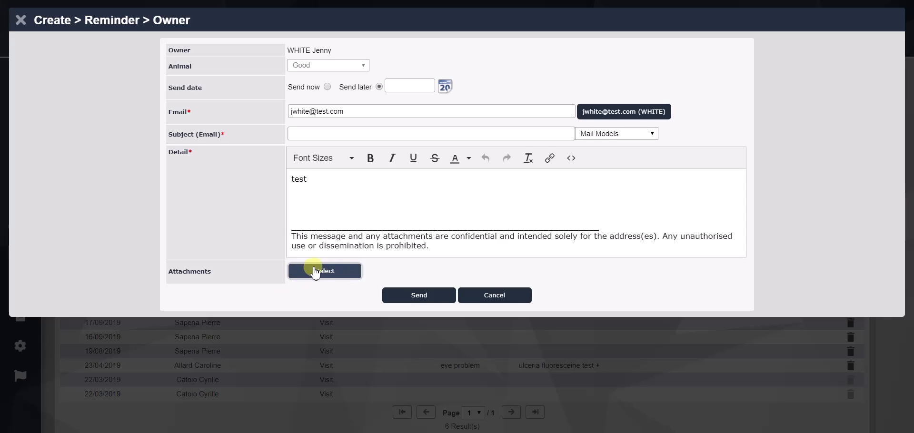
{"action": "left_click", "coordinate": [420, 292]}
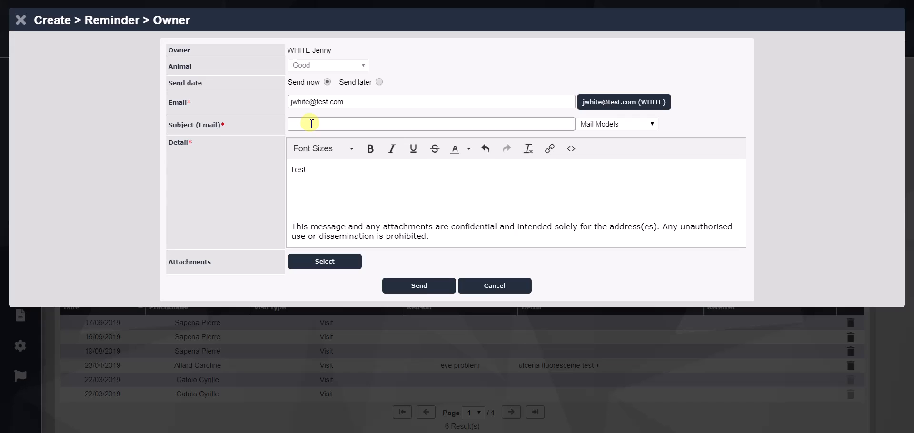
{"action": "type", "text": "therapeutic follow-up"}
{"action": "left_click", "coordinate": [347, 179]}
{"action": "left_click", "coordinate": [422, 287]}
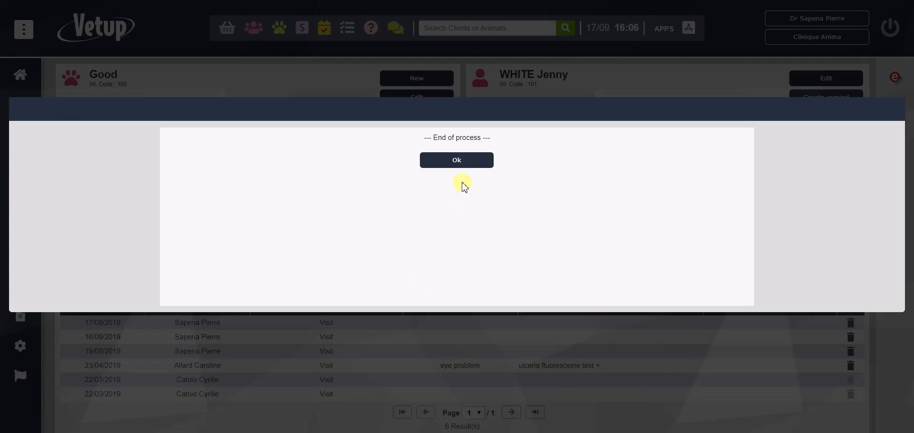
{"action": "left_click", "coordinate": [461, 162]}
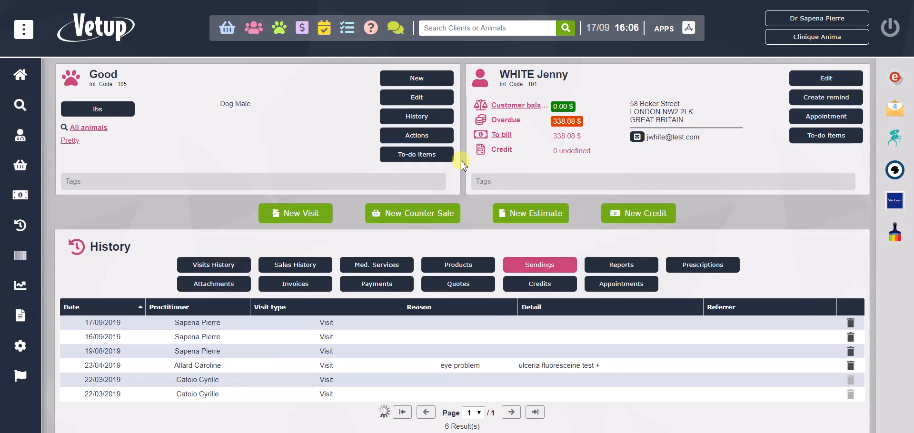